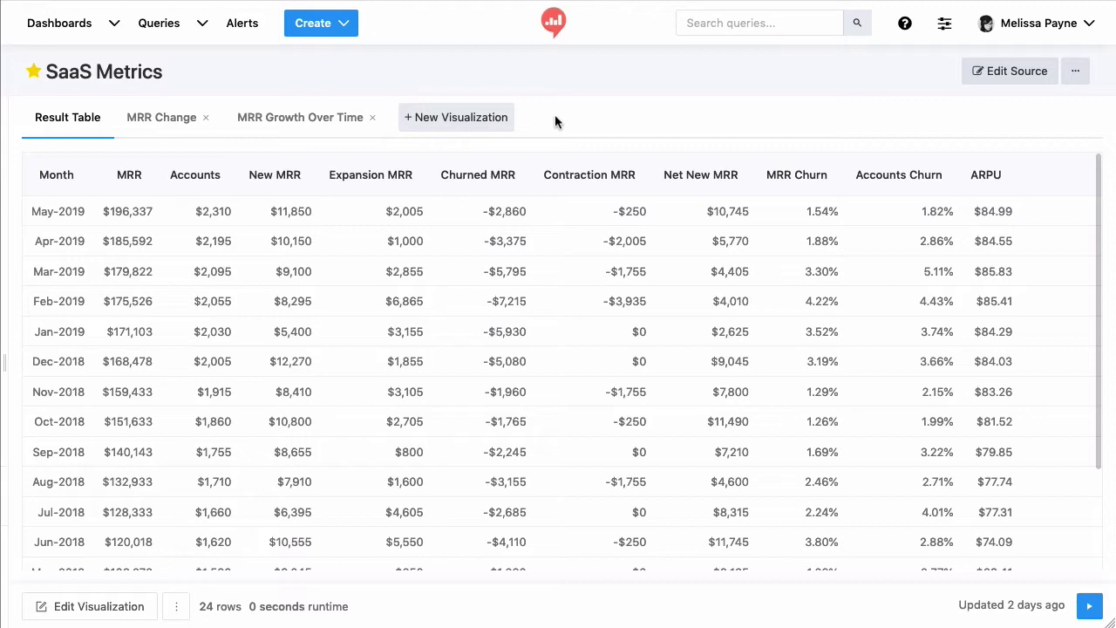
- Create a new Counter visualization for the SaaS Metrics query and name it ARPU
left_click(463, 128)
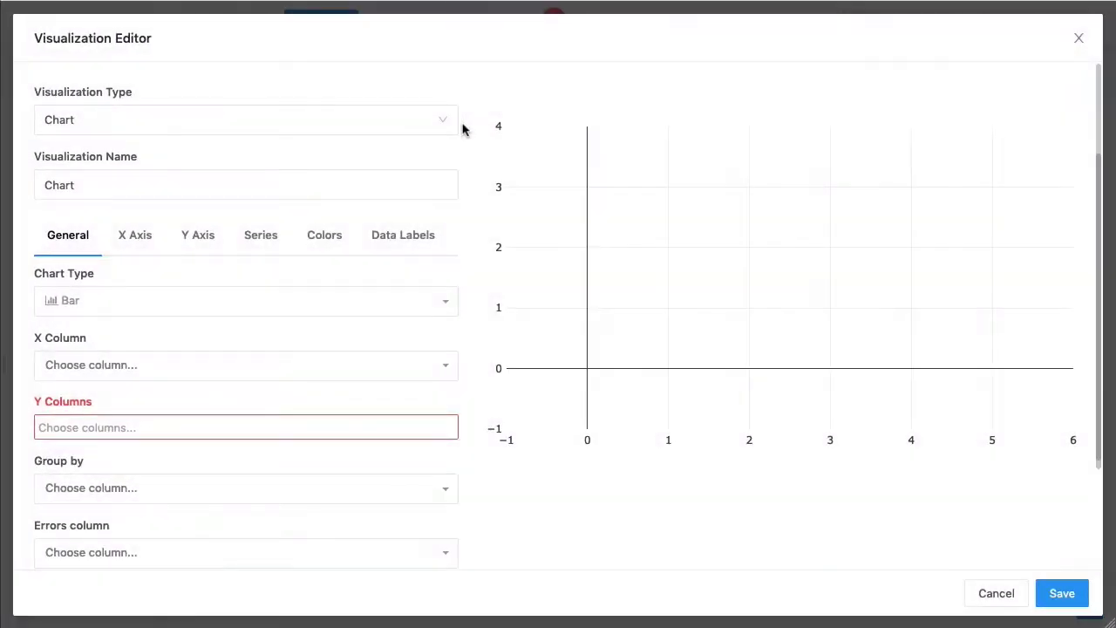
left_click(189, 185)
left_click(200, 124)
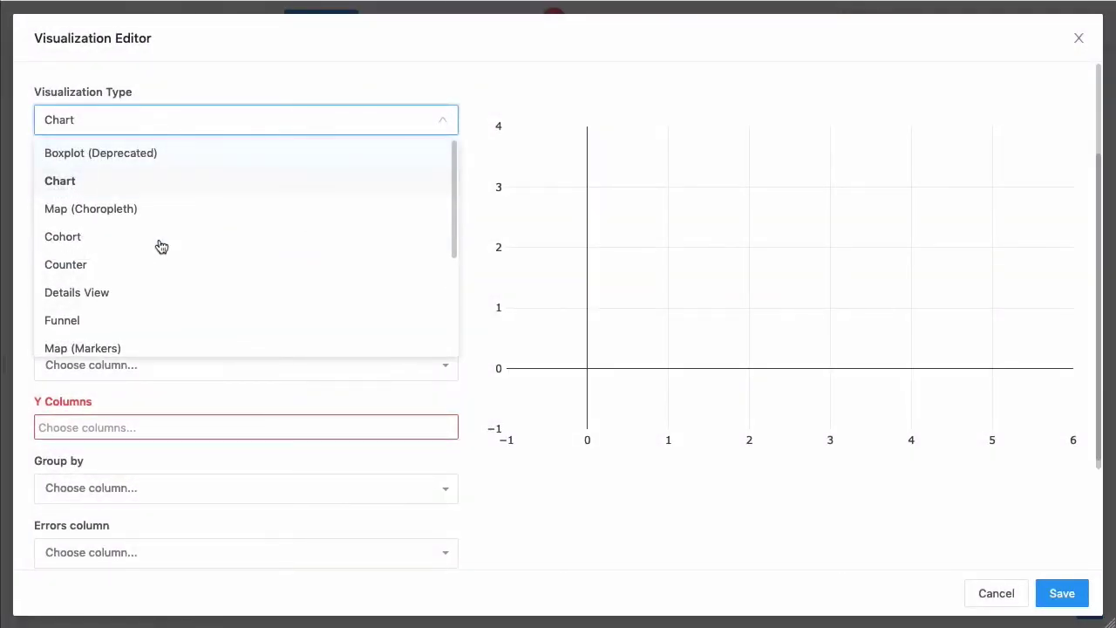
left_click(146, 265)
left_click(67, 185)
double_click(43, 186)
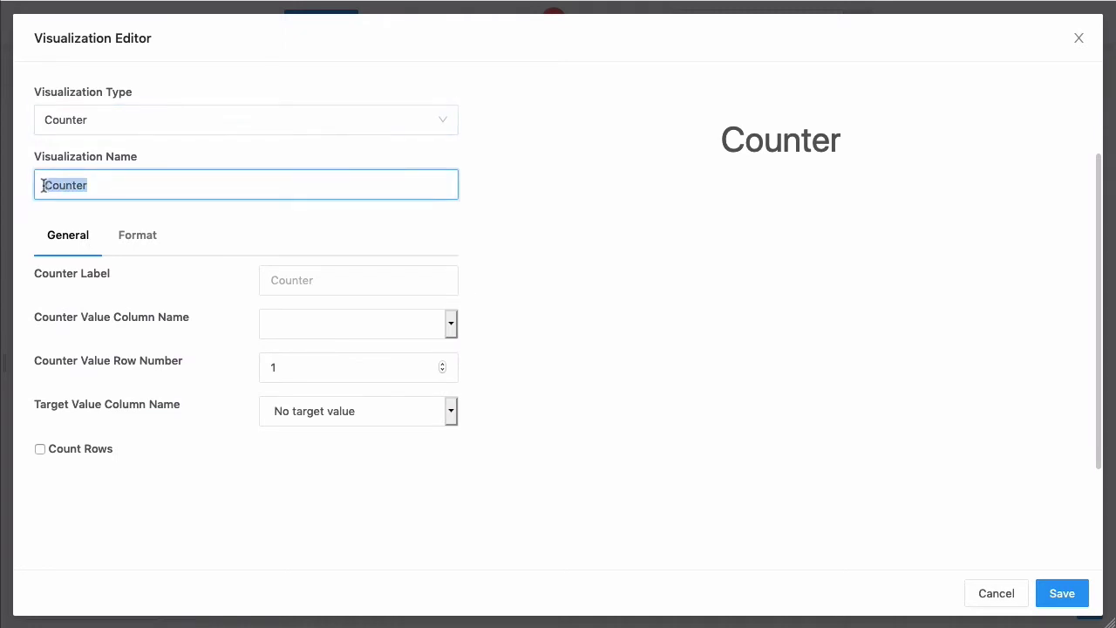
type("ARPU")
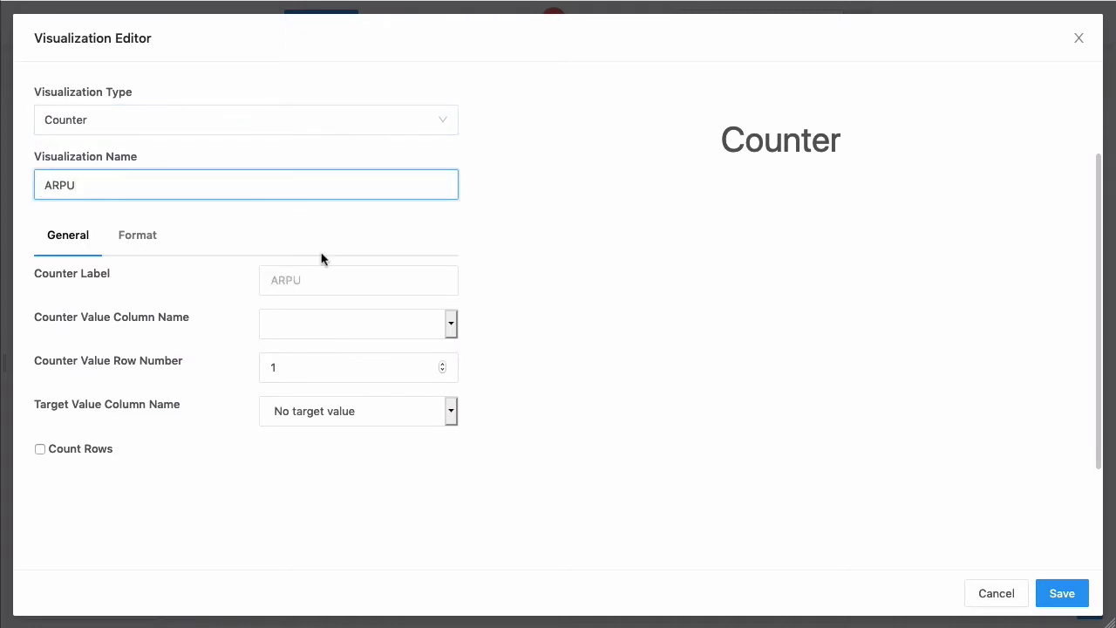
- Label the counter 'Avg. Revenue Per User' and use the arpu column as its value
left_click(349, 287)
type("Avg. ")
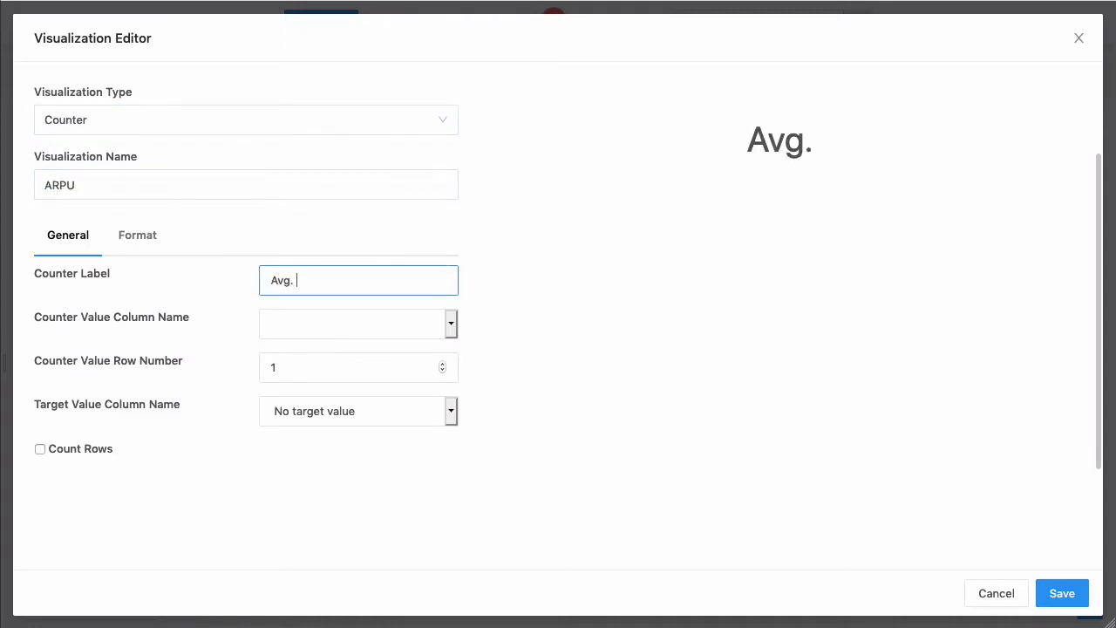
type("Revenue Per User")
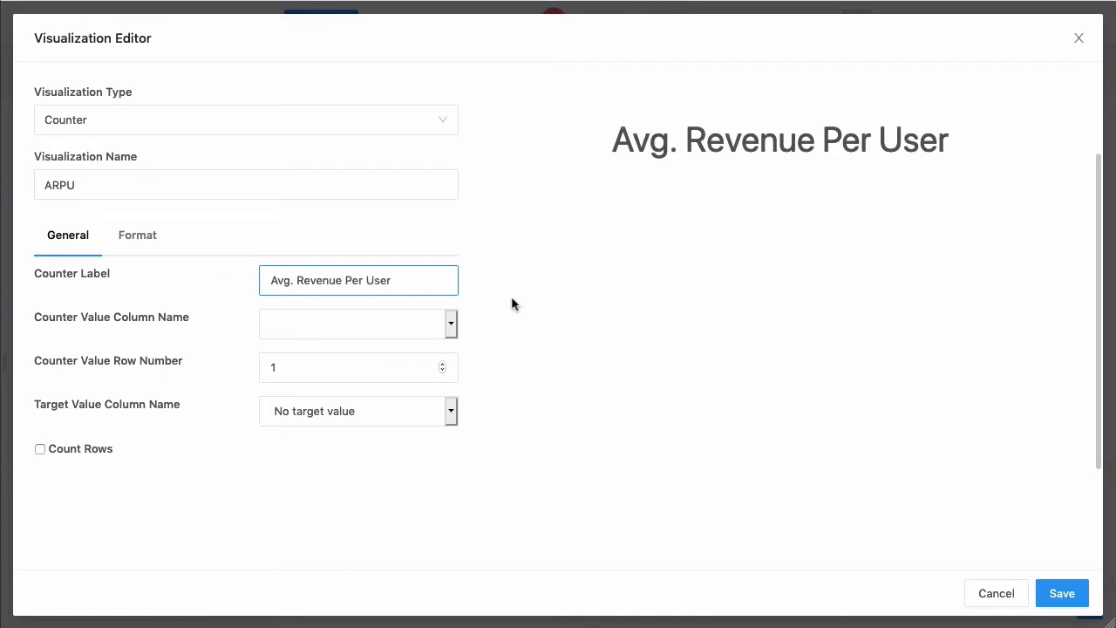
left_click(453, 332)
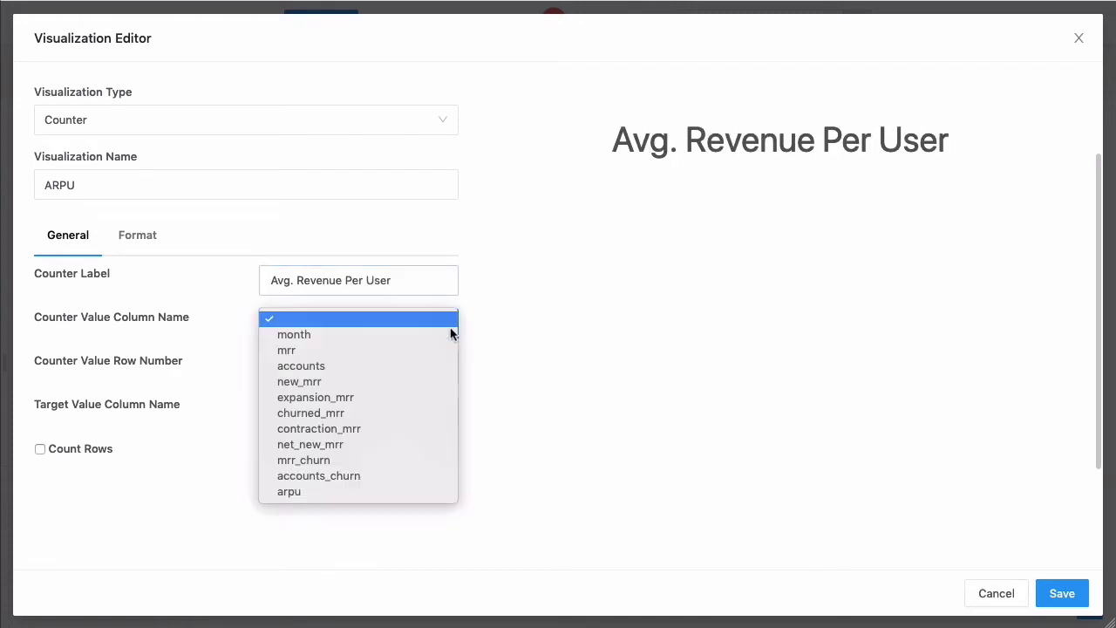
left_click(353, 496)
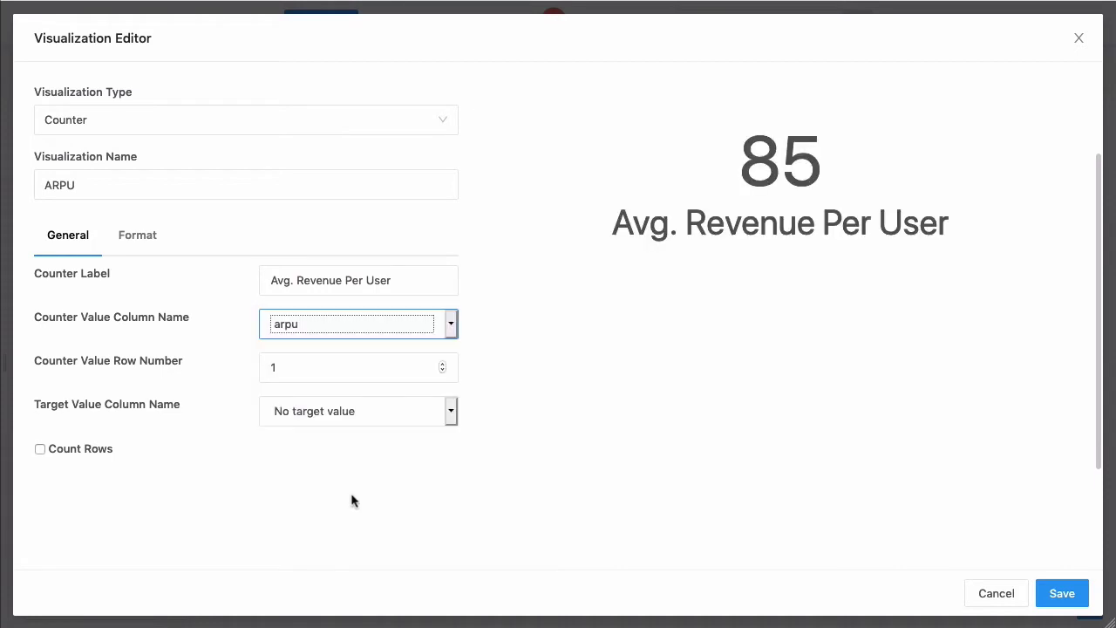
- Format the ARPU counter with 2 decimal places and a '$' prefix, reading $84.99
left_click(147, 240)
left_click(293, 323)
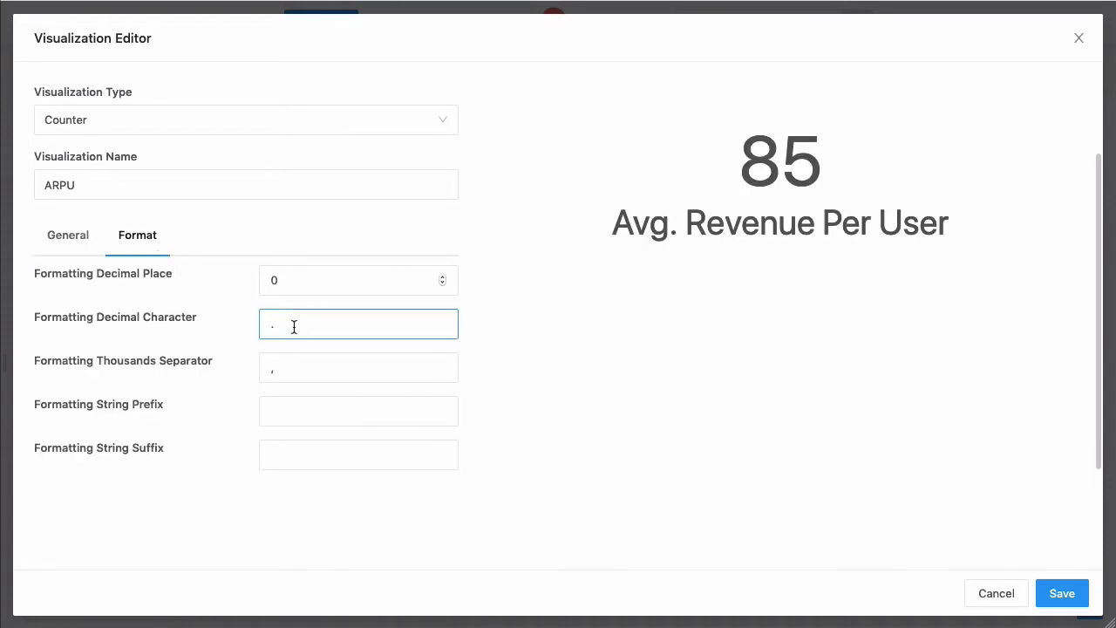
left_click(311, 285)
key("BackSpace")
type("2")
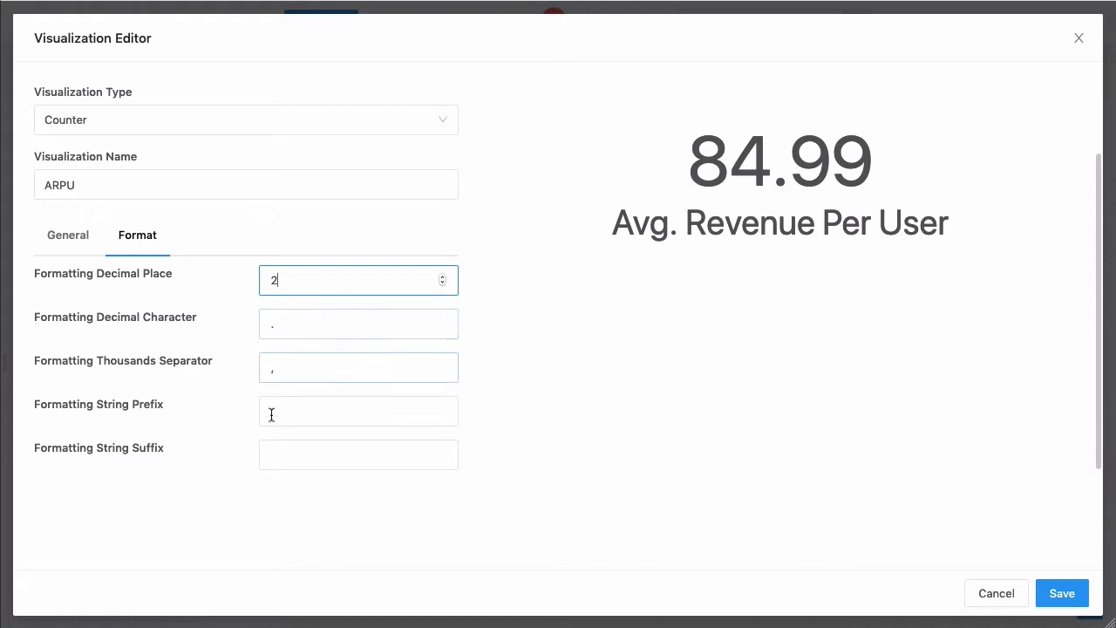
left_click(301, 417)
type("#")
key("BackSpace")
type("$")
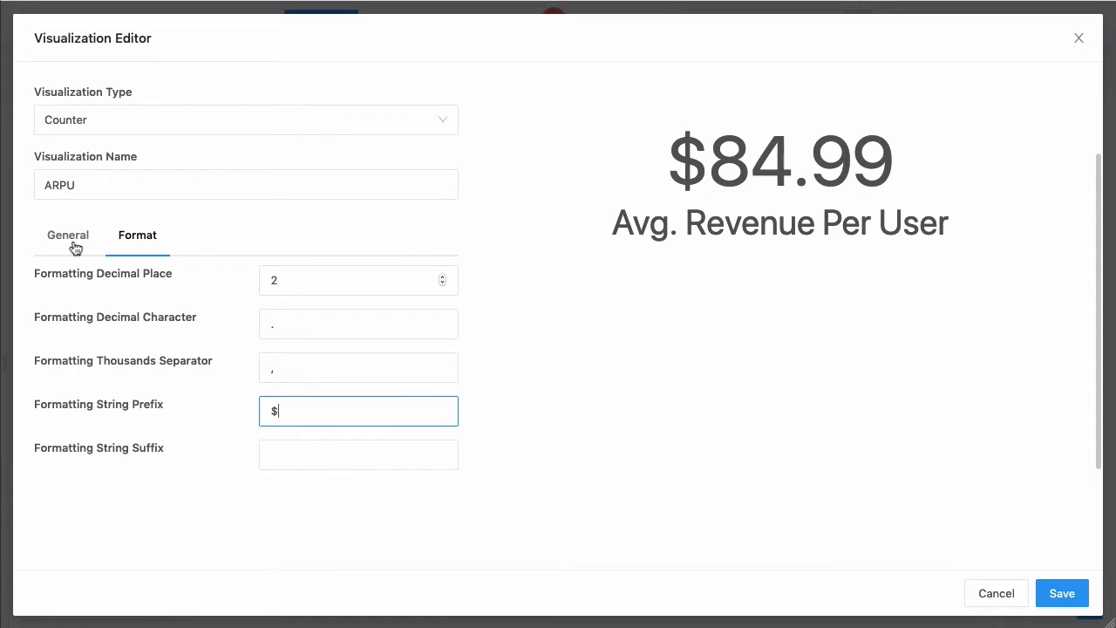
left_click(75, 249)
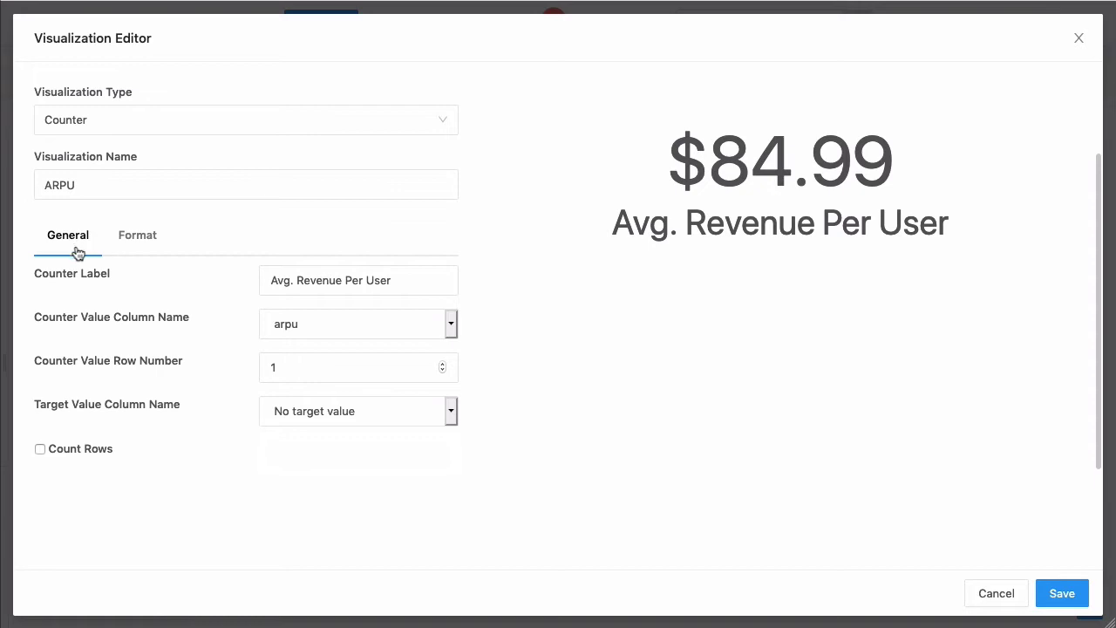
- Set the counter's target to the arpu column, row number 2
left_click(454, 414)
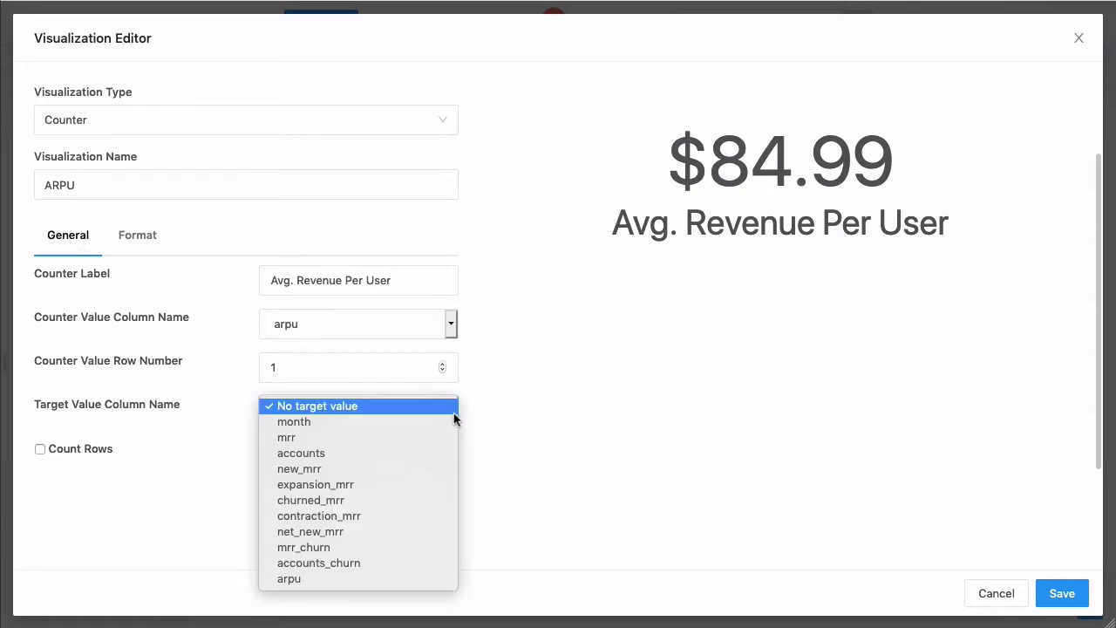
left_click(366, 579)
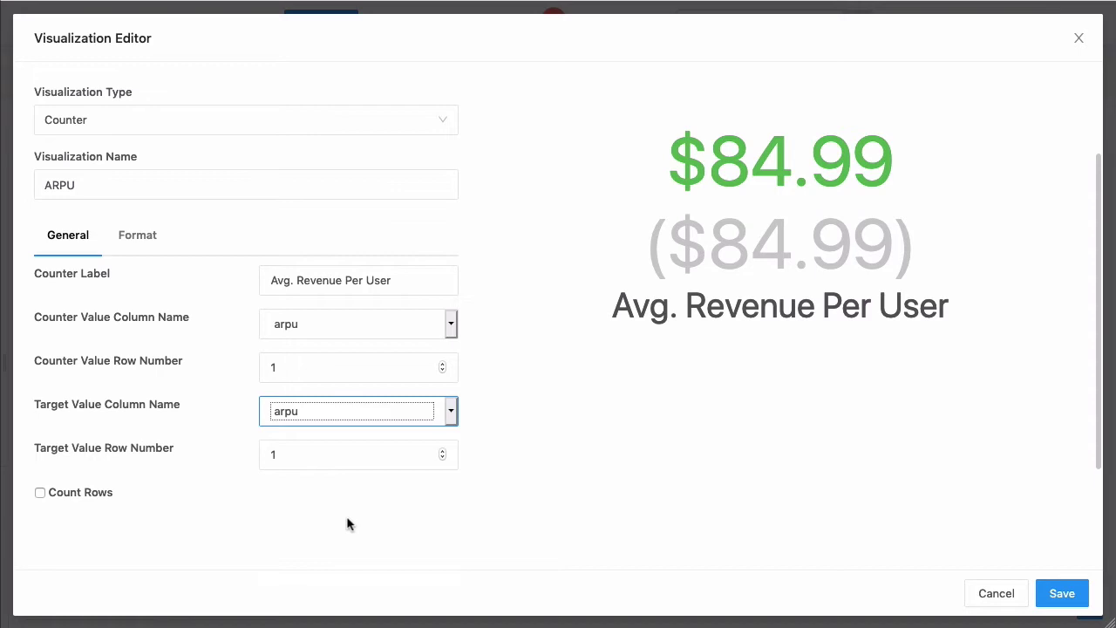
left_click(424, 454)
key("BackSpace")
type("2")
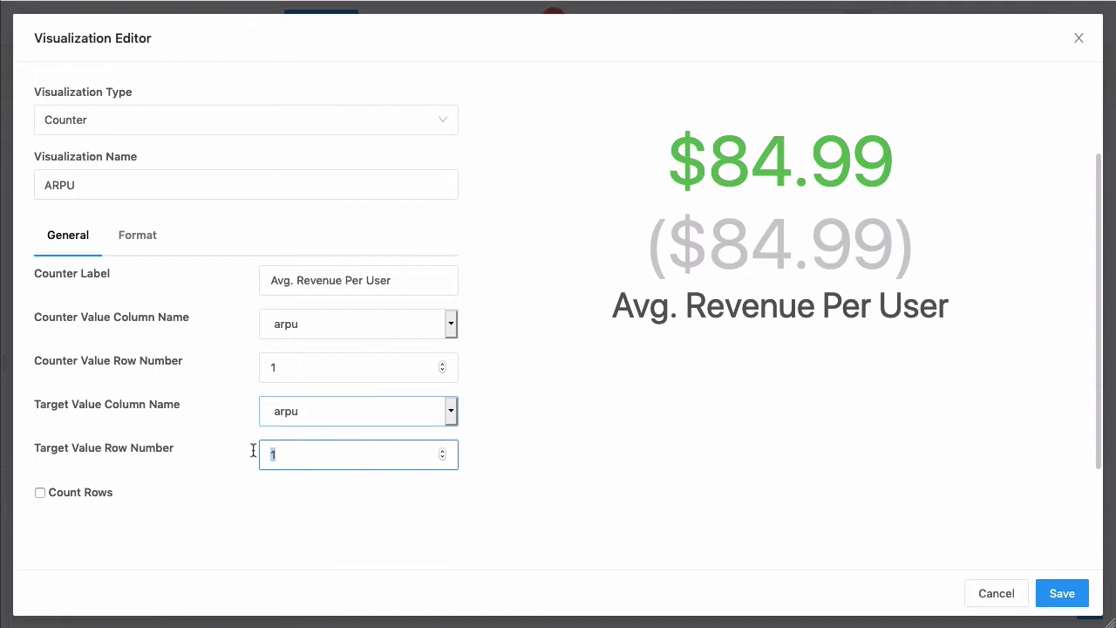
left_click(346, 508)
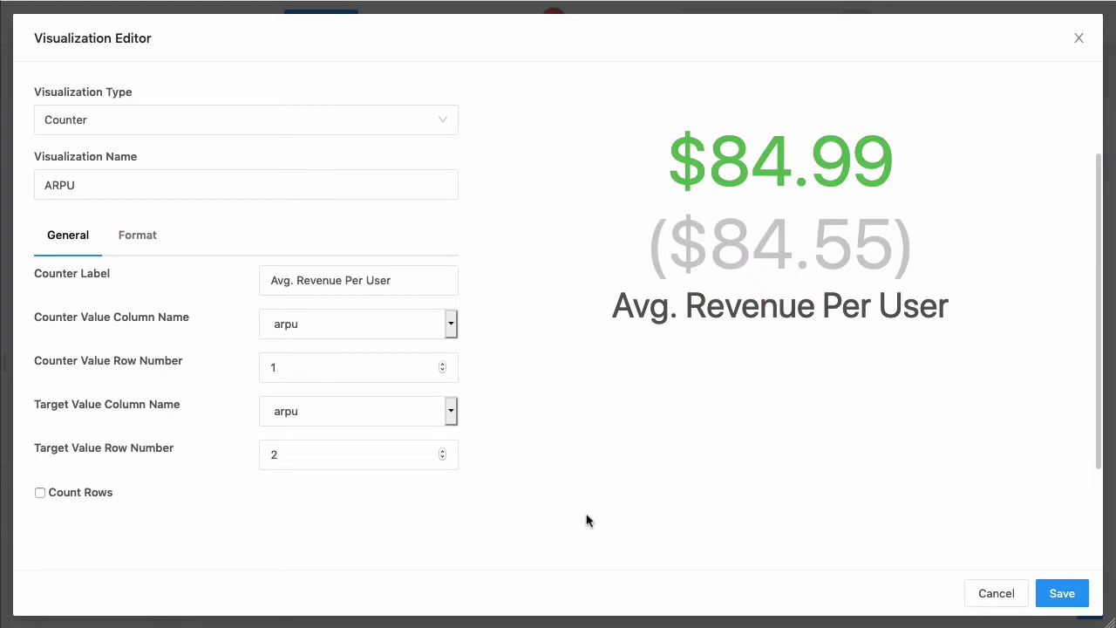
- Settle on counter row 1 and target row 2, then save the ARPU counter
left_click_drag(296, 366, 230, 373)
type("2")
double_click(298, 446)
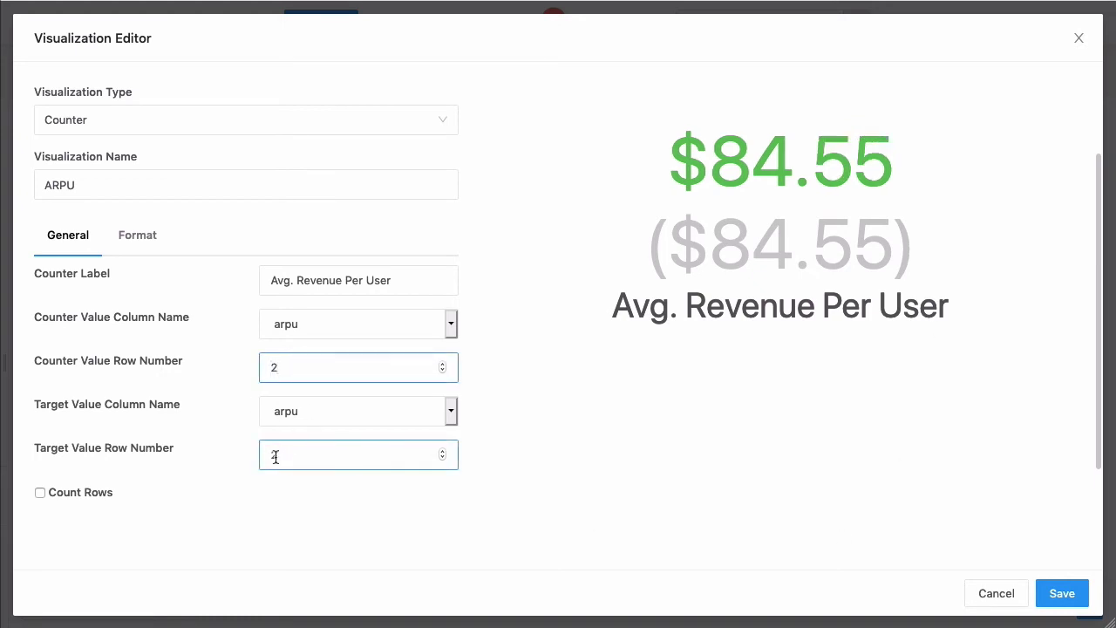
type("1")
left_click(318, 513)
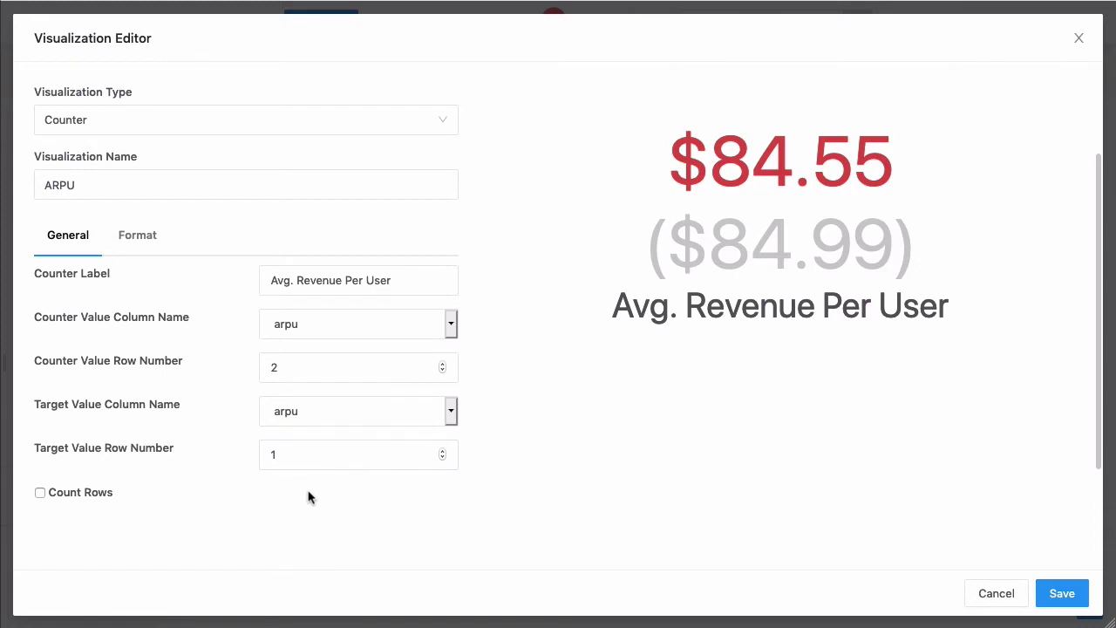
double_click(302, 375)
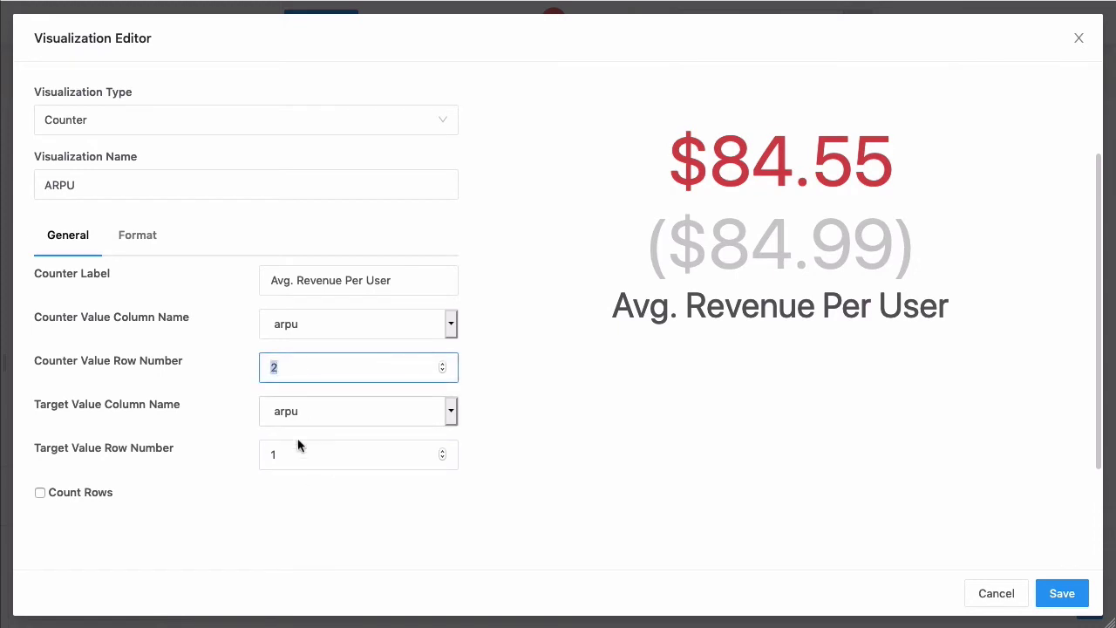
type("1")
double_click(296, 452)
type("2")
left_click(1047, 605)
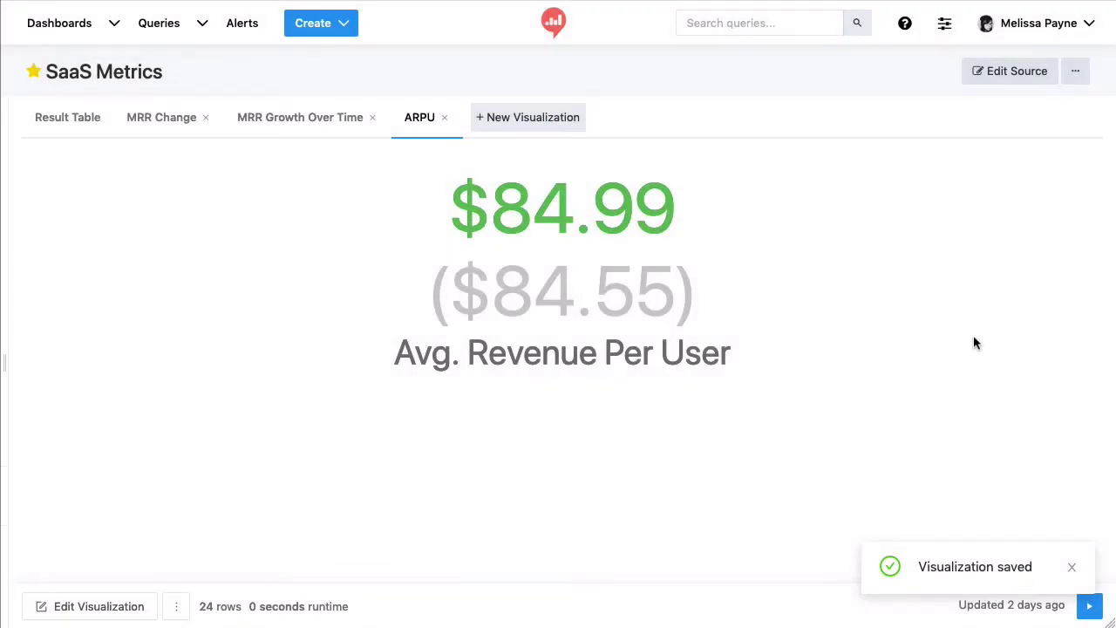
- Open the Saas Metrics Dashboard in edit mode
left_click(114, 26)
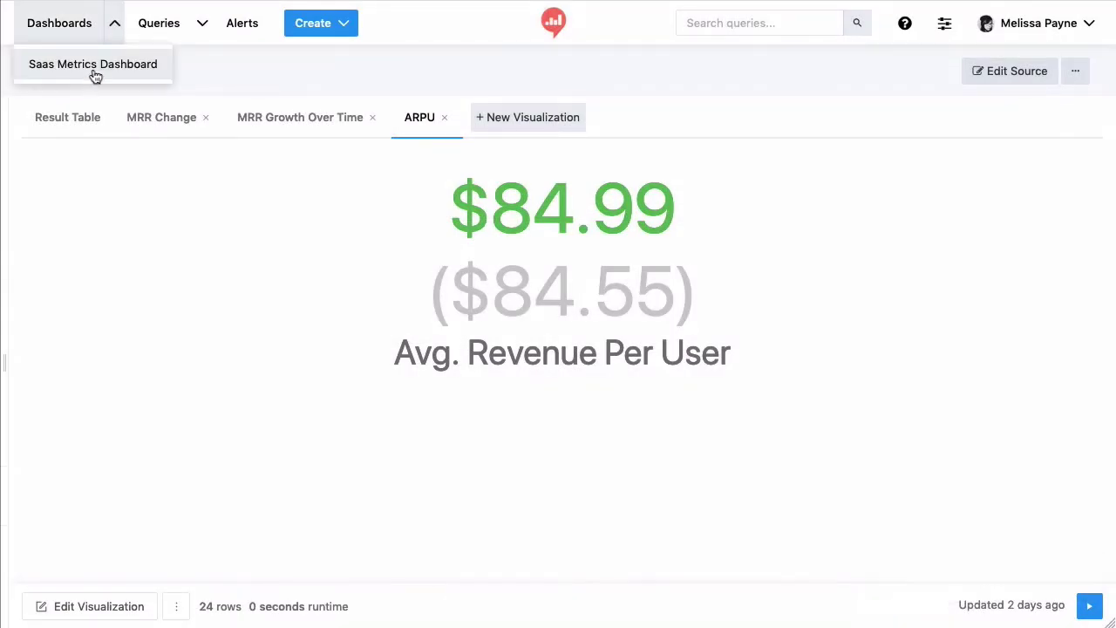
left_click(96, 76)
left_click(1075, 71)
left_click(1036, 109)
- Add the SaaS Metrics ARPU widget in the top-left slot, sized to its row height
left_click(1048, 585)
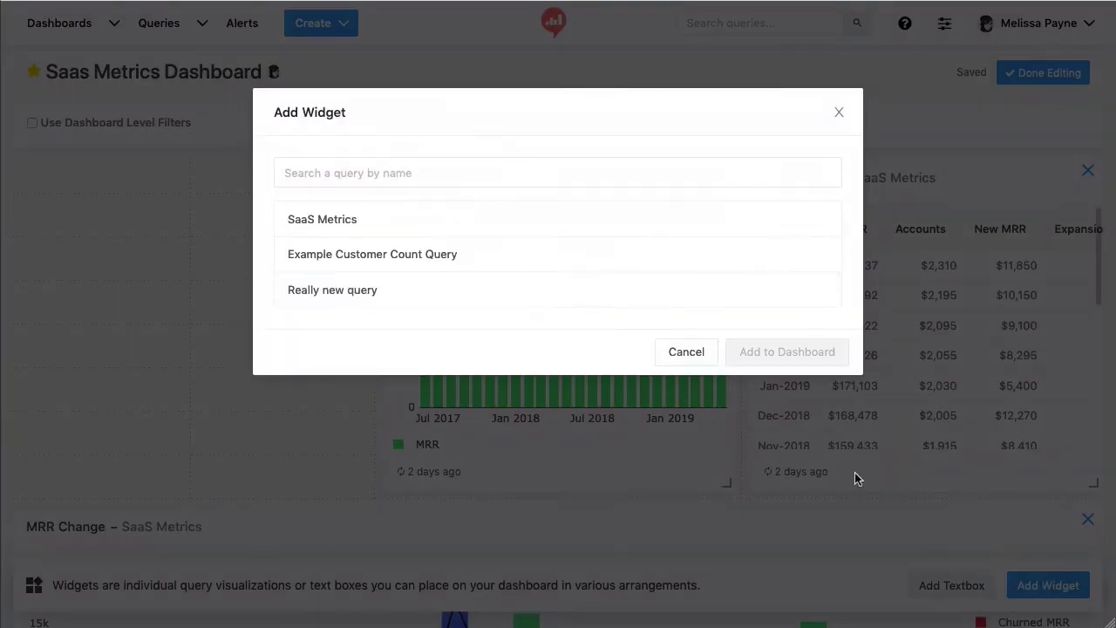
left_click(322, 219)
left_click(348, 239)
left_click(349, 441)
left_click(787, 311)
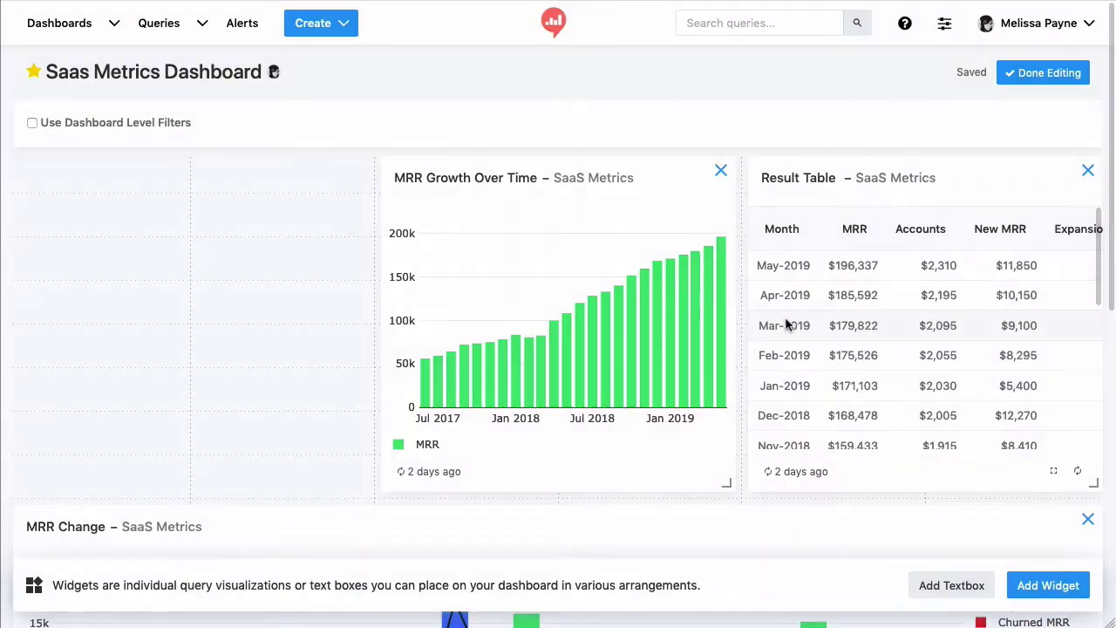
left_click_drag(157, 410, 149, 240)
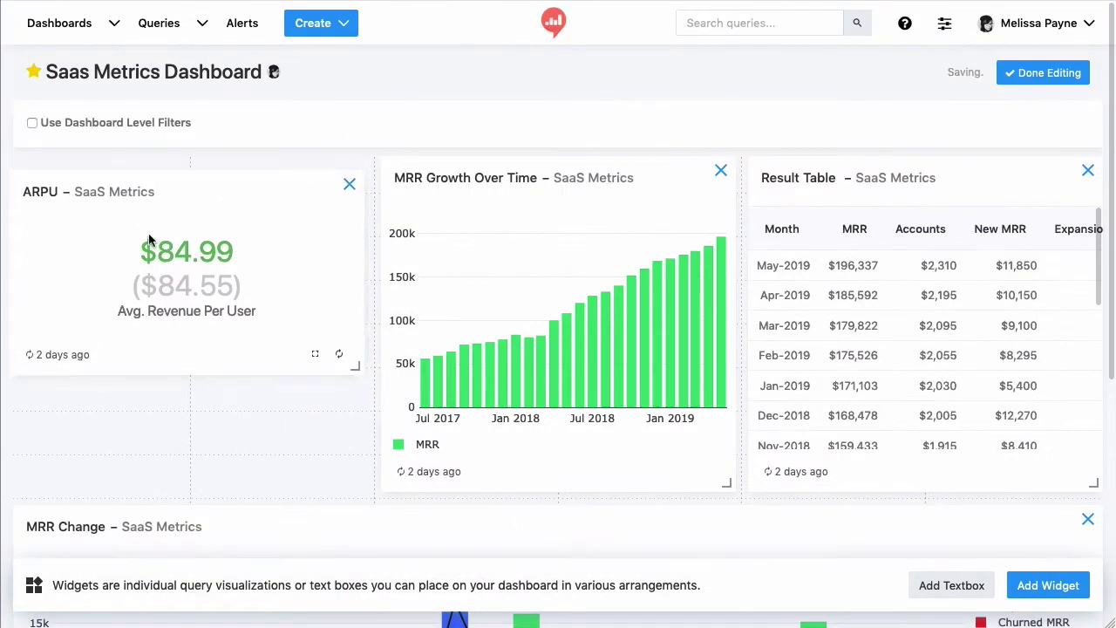
left_click_drag(355, 367, 361, 486)
left_click(1038, 73)
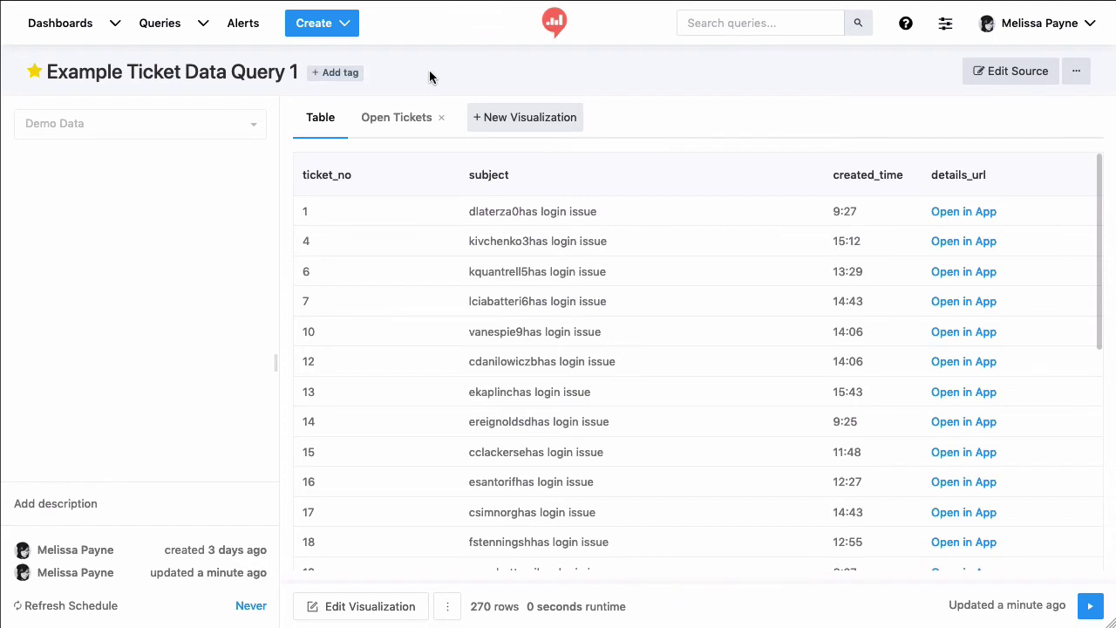
- Open the Open Tickets counter's editor to see its Count Rows setting totalling 270
left_click(401, 123)
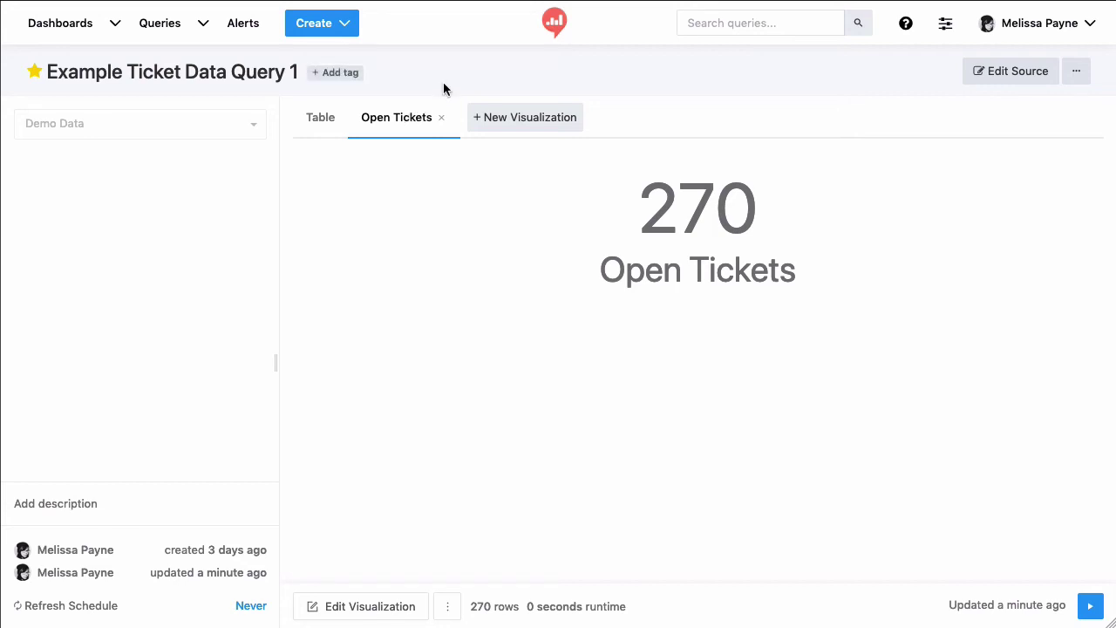
left_click(401, 608)
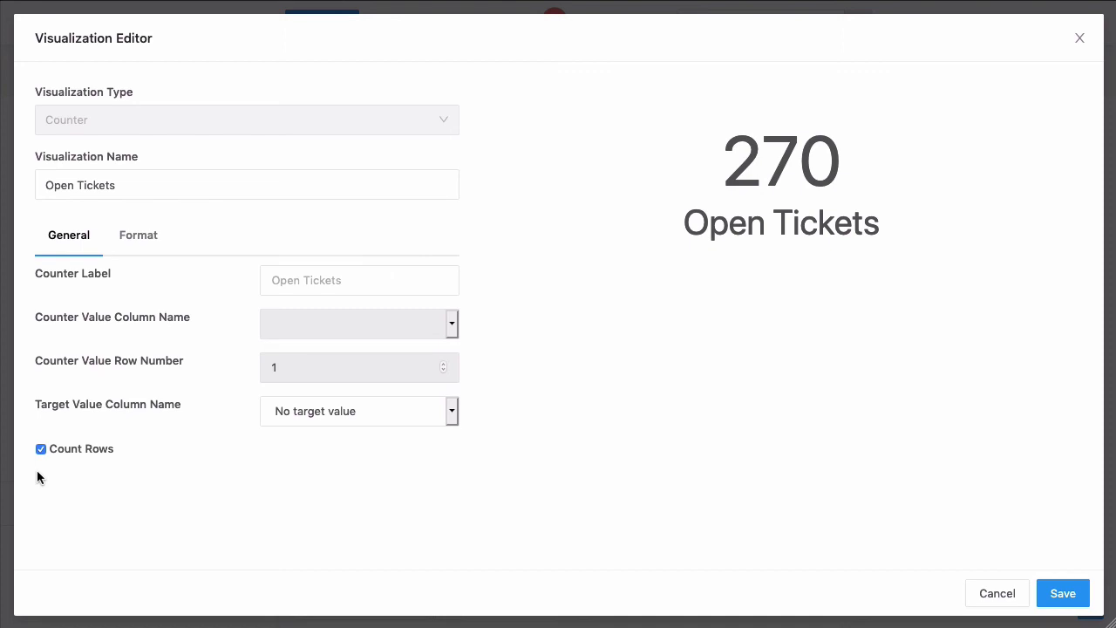
- Cancel the counter editor without changes and go to the Sample Ticket Dashboard
left_click(995, 592)
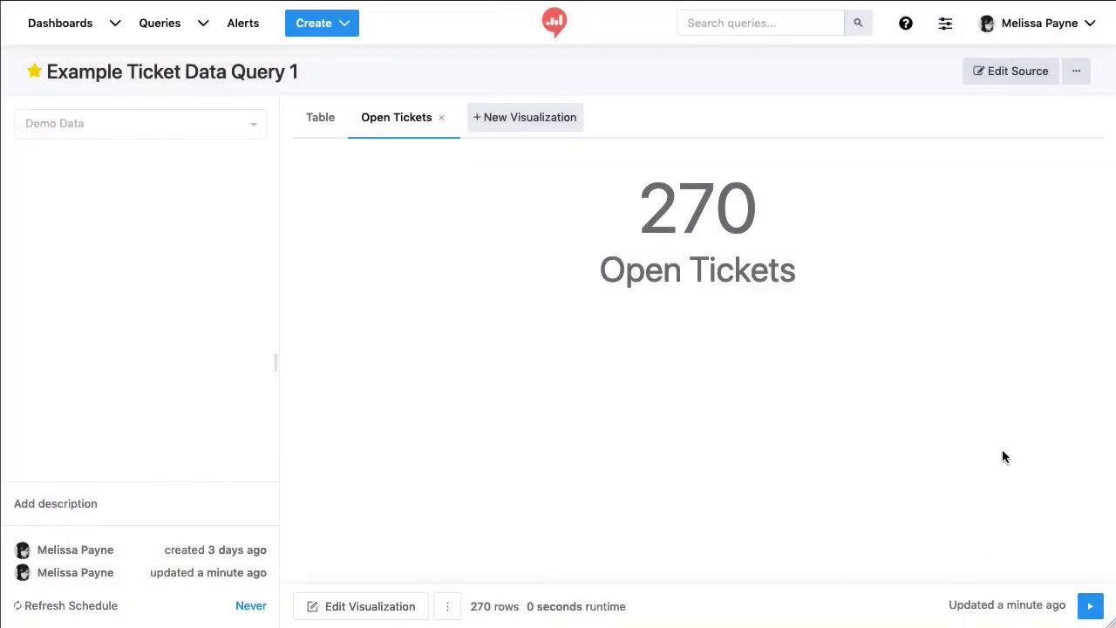
left_click(114, 24)
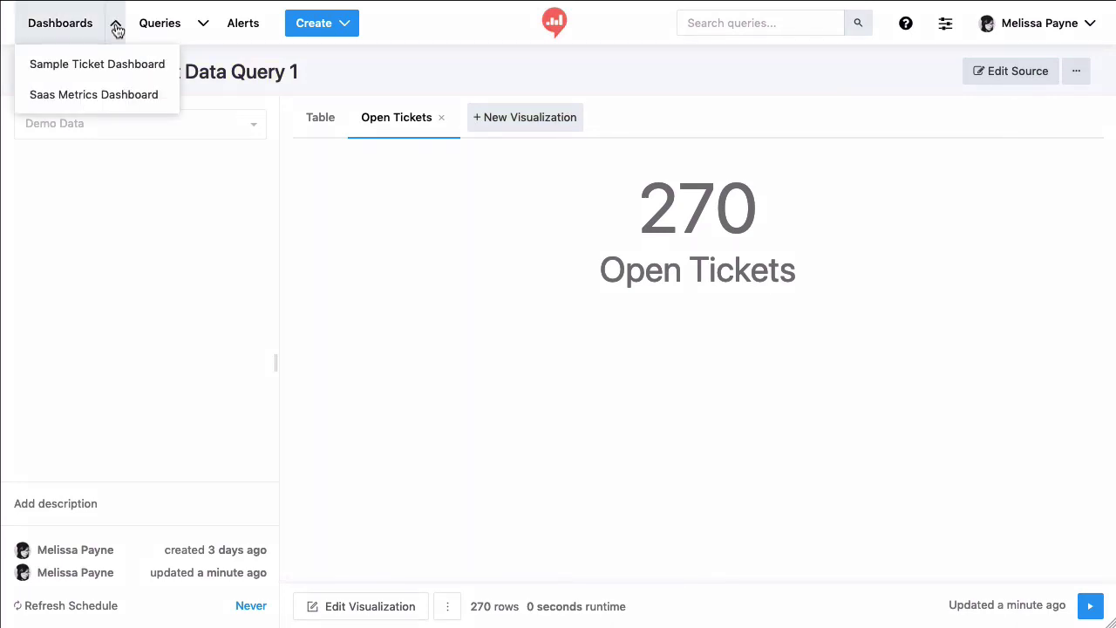
left_click(123, 64)
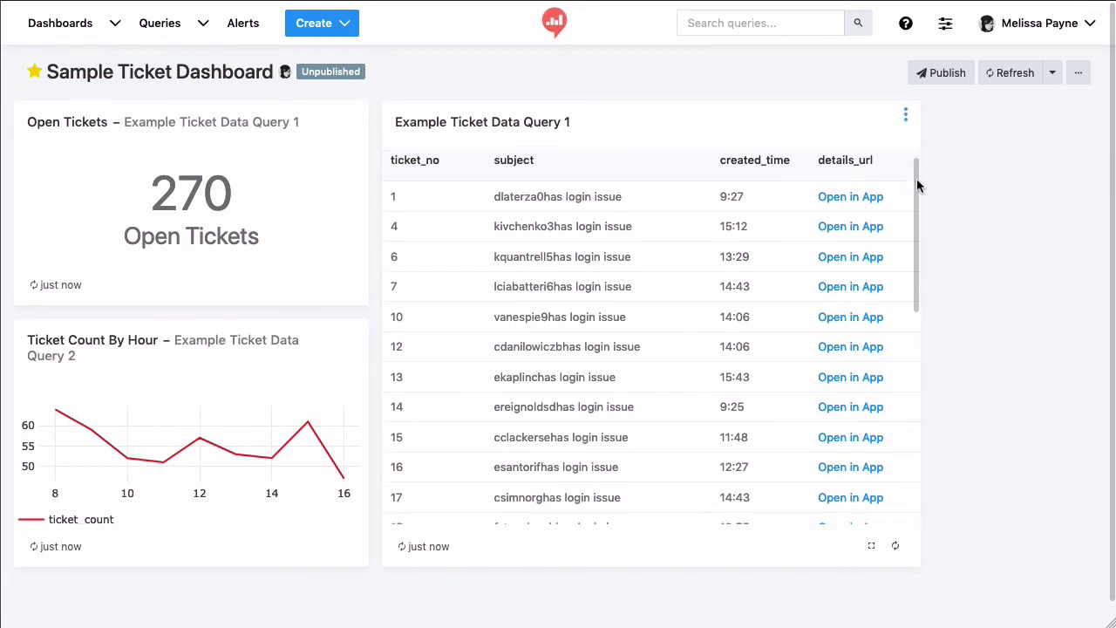
mouse_move(917, 181)
left_mouse_down()
mouse_move(917, 264)
mouse_move(909, 142)
left_mouse_up()
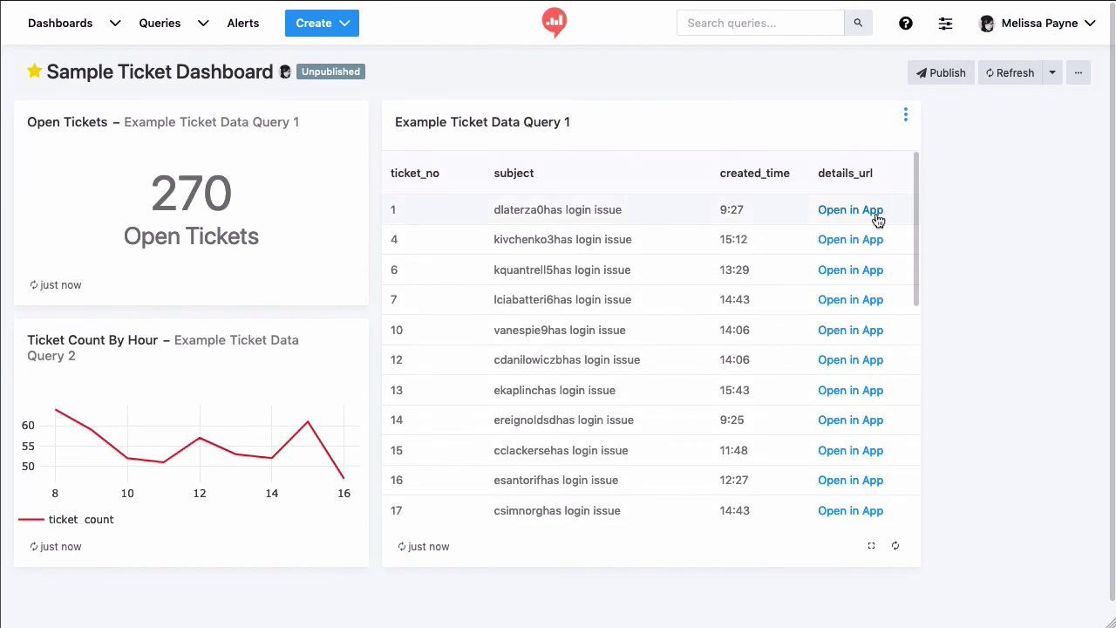